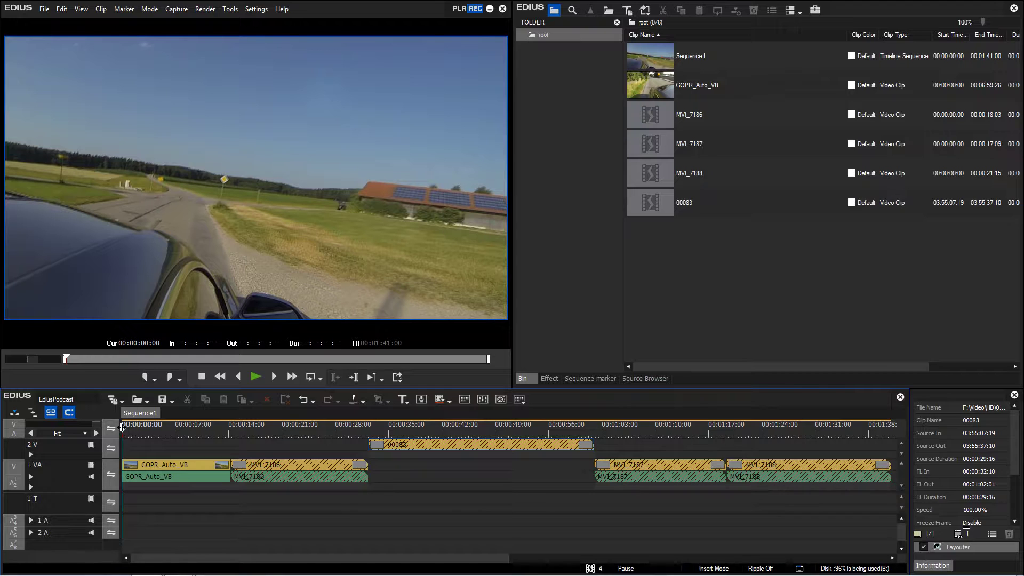
Move the playhead to about 00:00:15 over the checkerboard MVI_7186 clip
left_click_drag(125, 430, 246, 450)
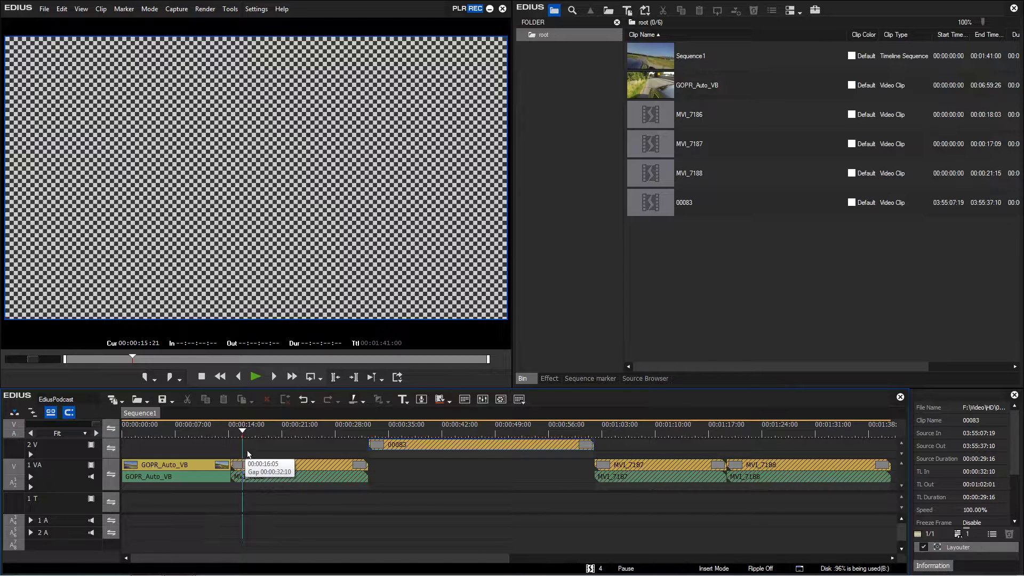
right_click(679, 91)
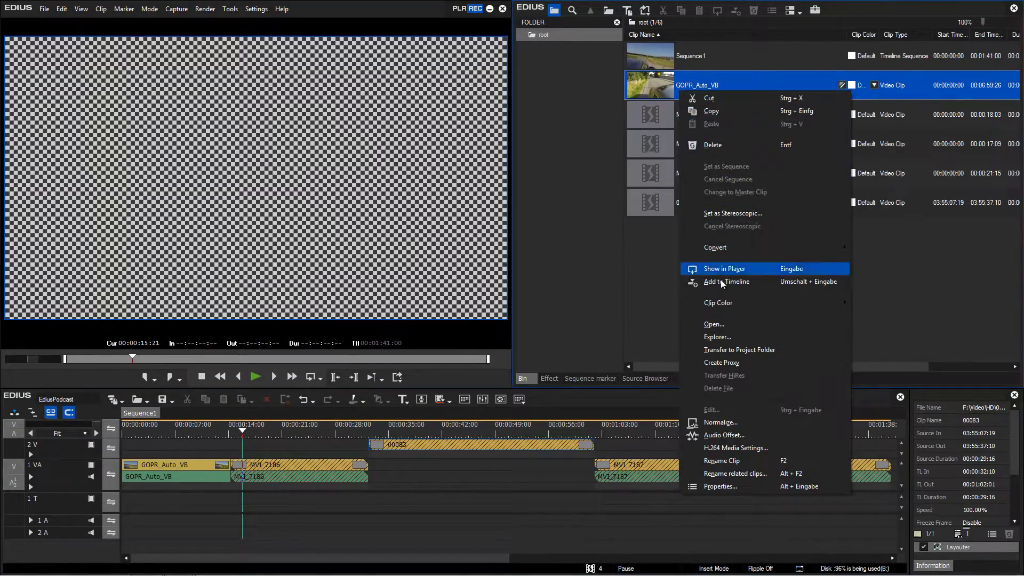
left_click(727, 487)
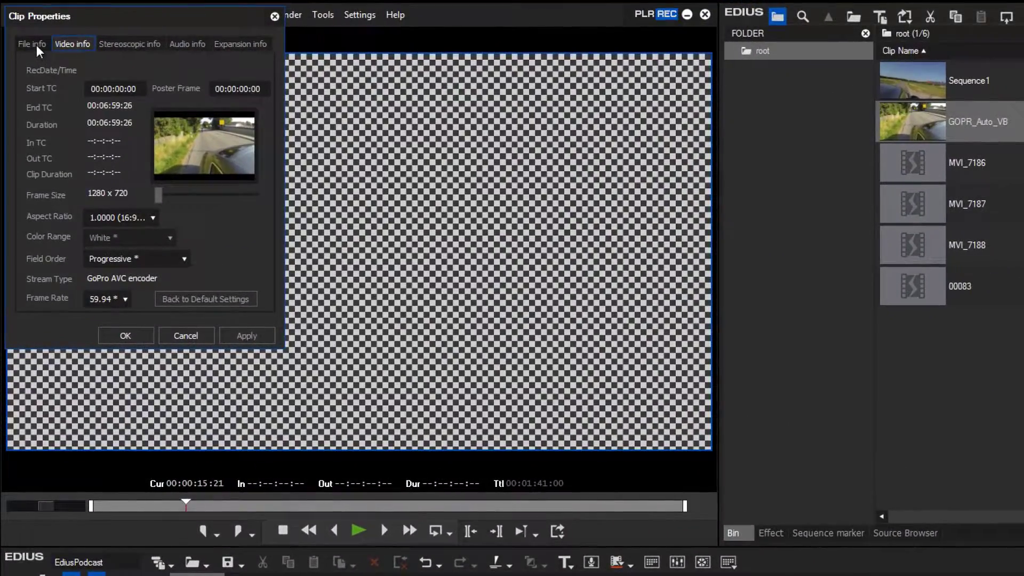
left_click(35, 45)
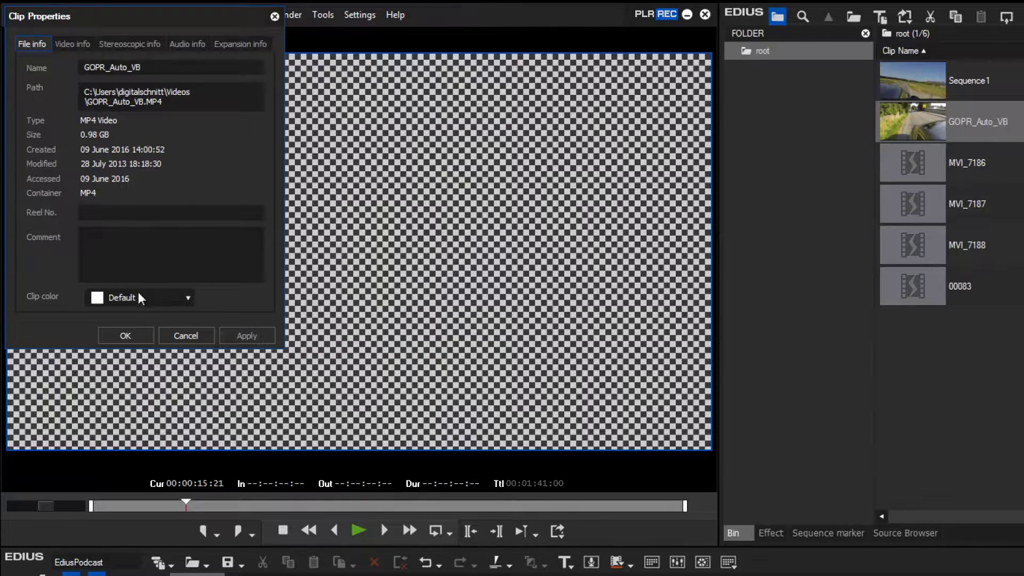
left_click(126, 335)
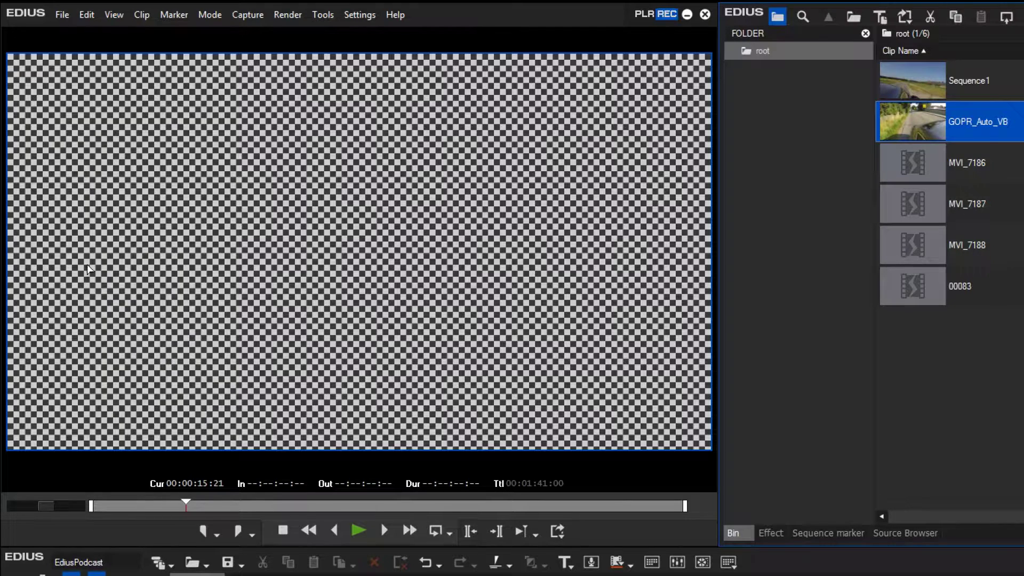
Open Restore Offline Clip and list the lost MVI_7186–7188.MOV and 00083.MTS files
left_click(64, 17)
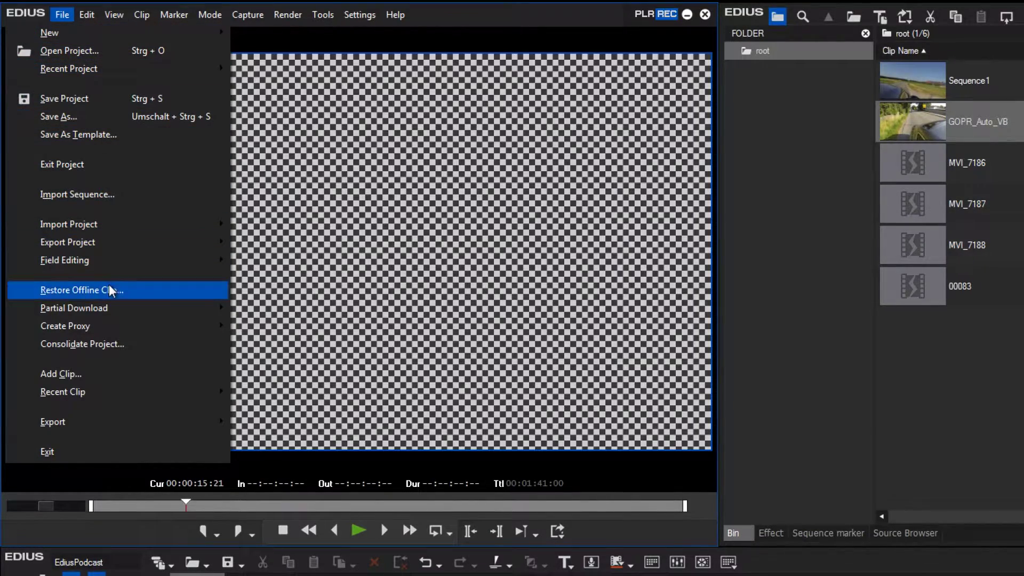
left_click(80, 290)
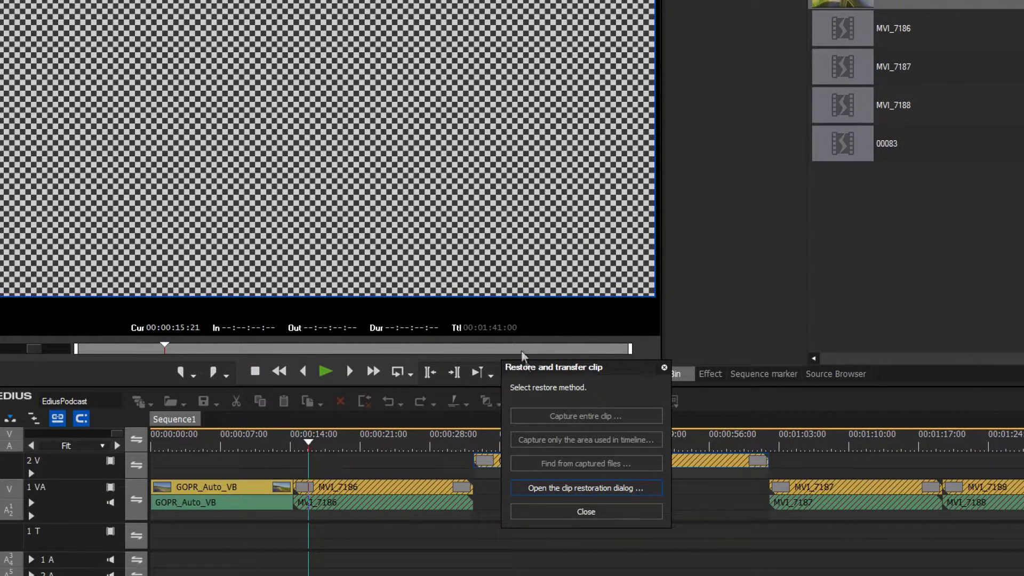
left_click(566, 488)
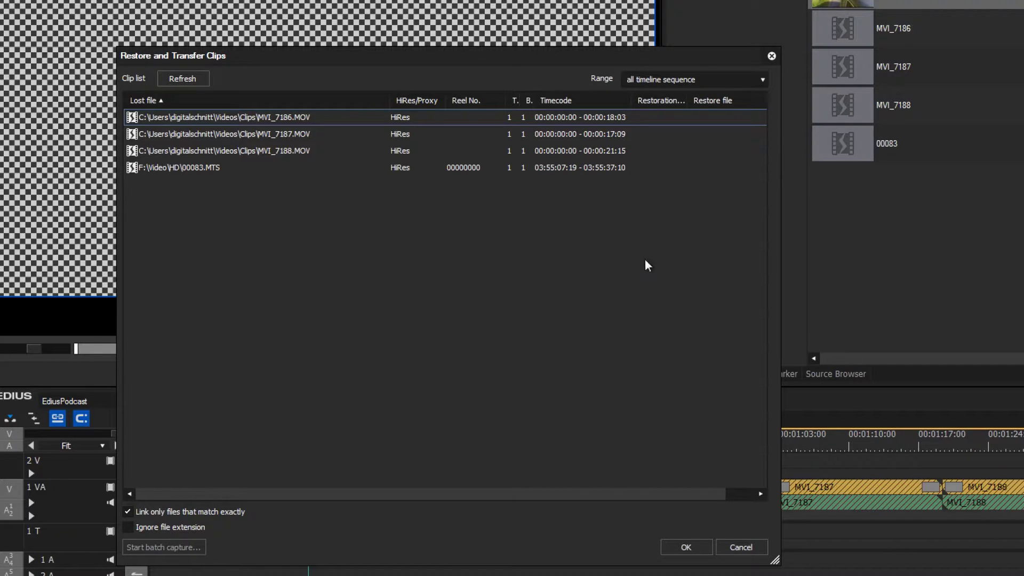
left_click(729, 78)
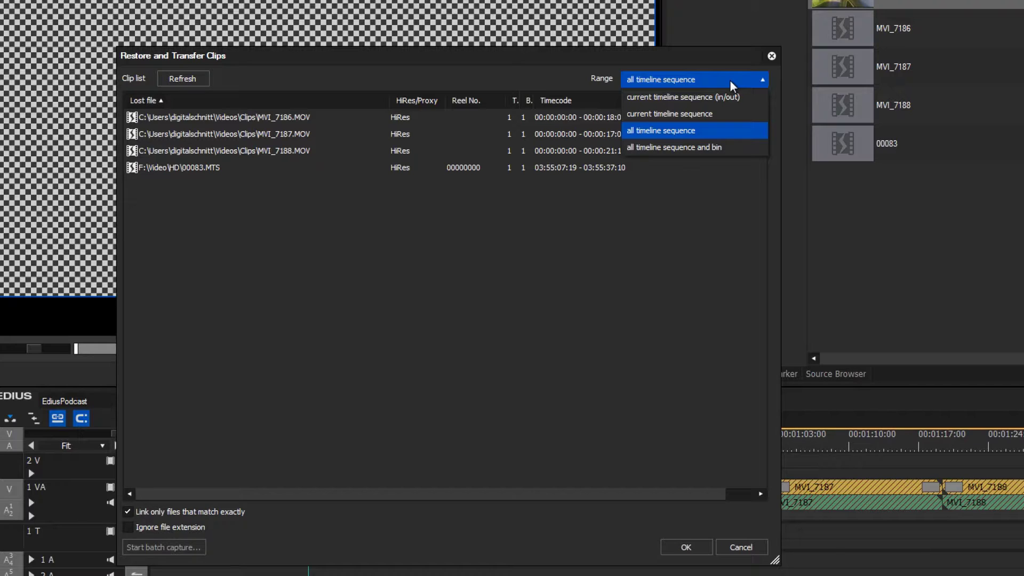
left_click(729, 79)
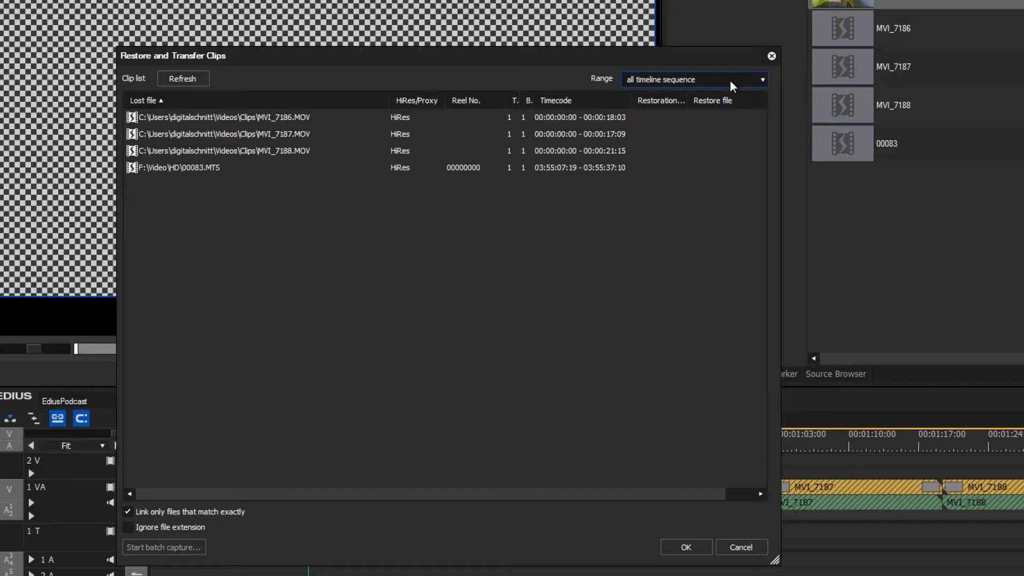
left_click(681, 118)
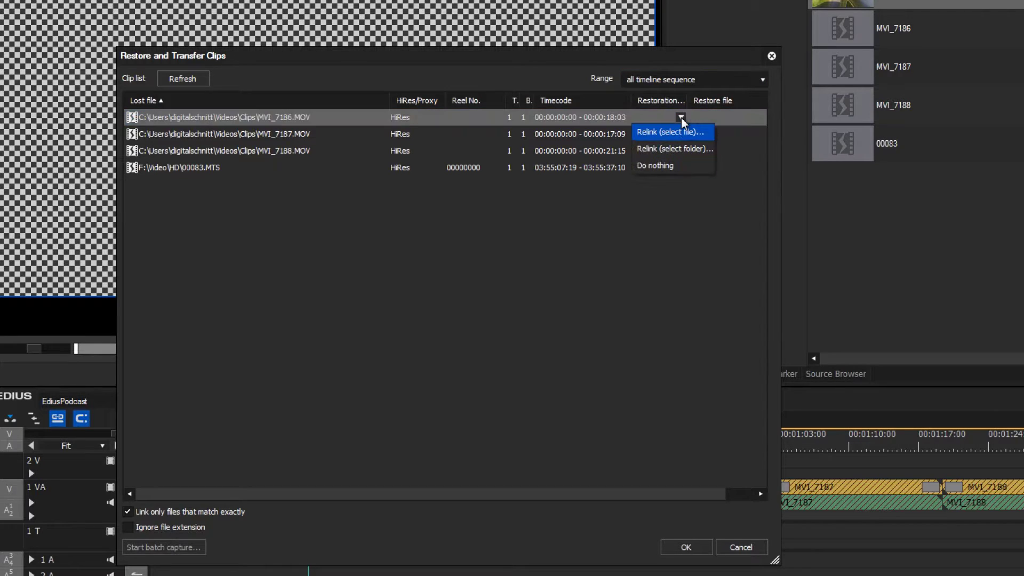
left_click(688, 166)
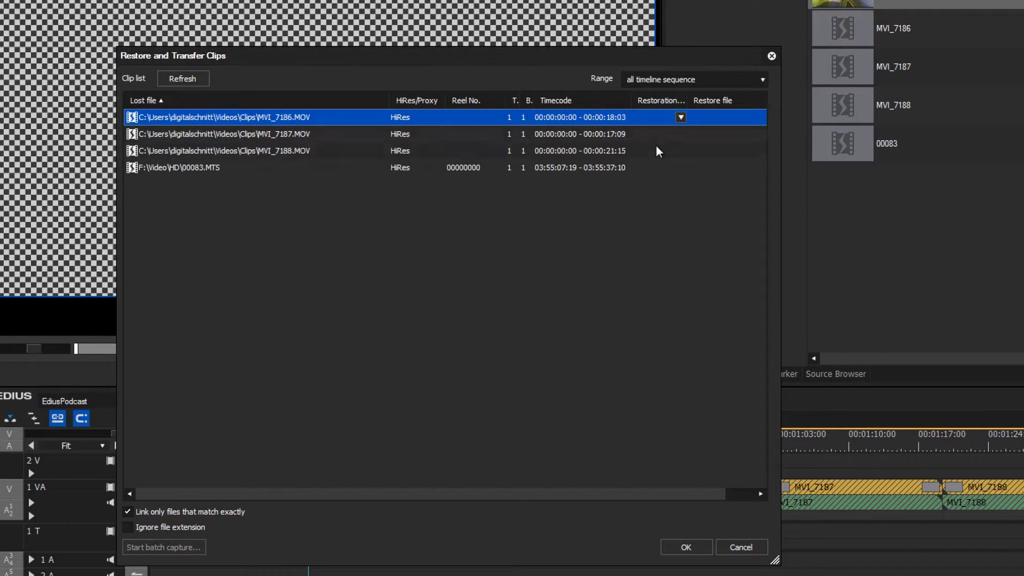
Relink MVI_7186, MVI_7187 and MVI_7188 to the EDIUS Podcast folder
left_click(656, 151, "shift")
left_click(679, 151)
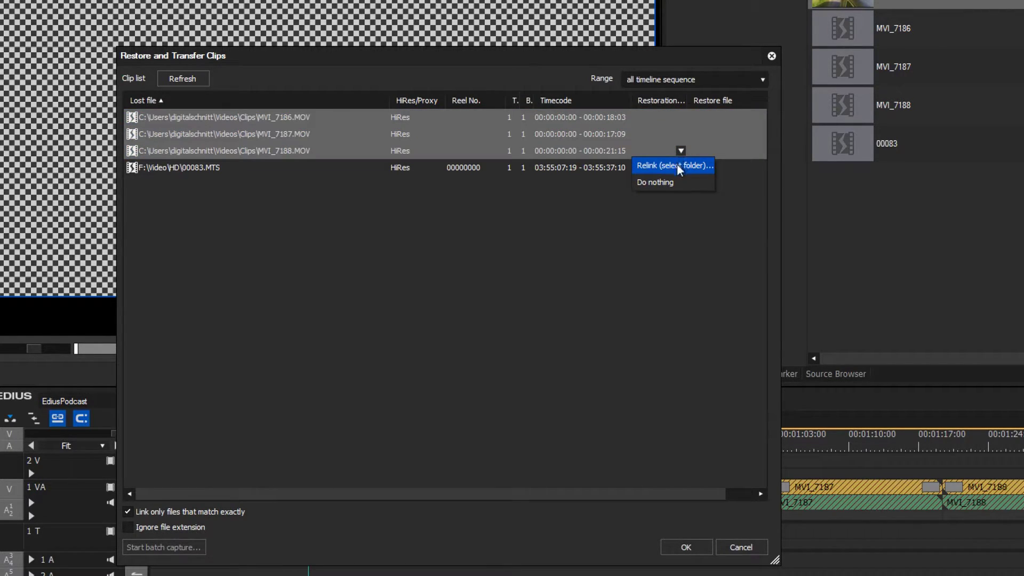
left_click(677, 165)
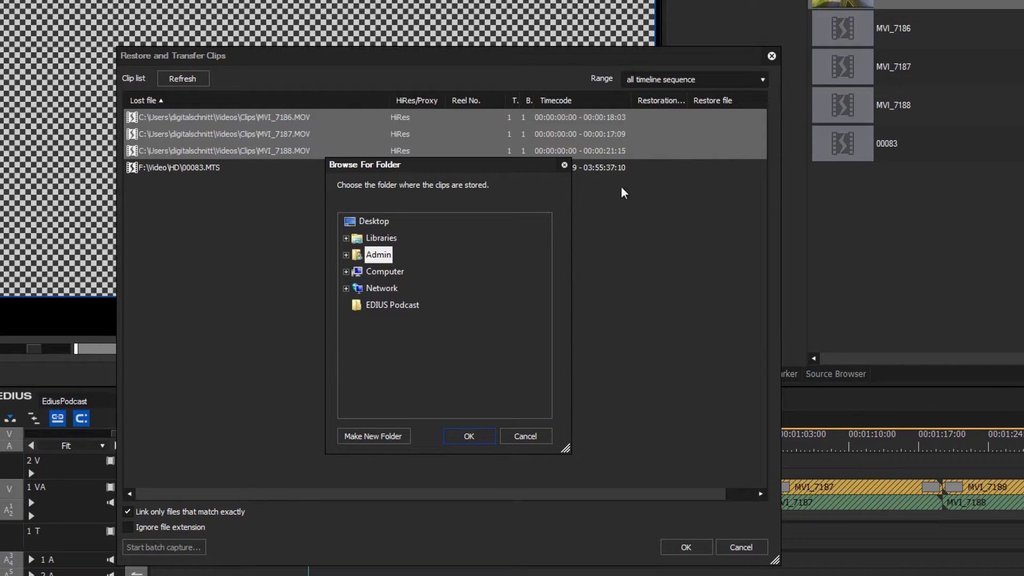
left_click(392, 304)
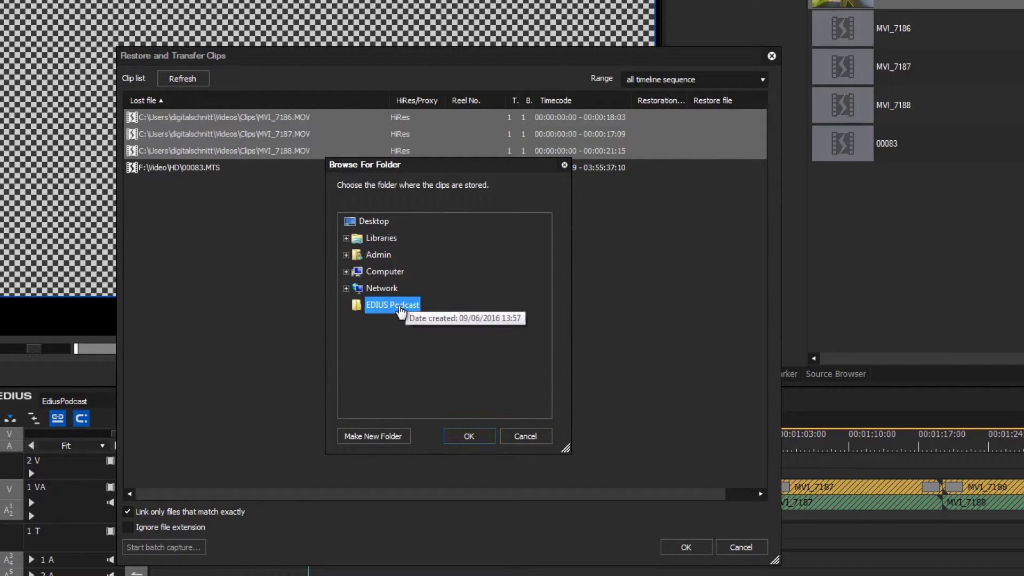
left_click(470, 435)
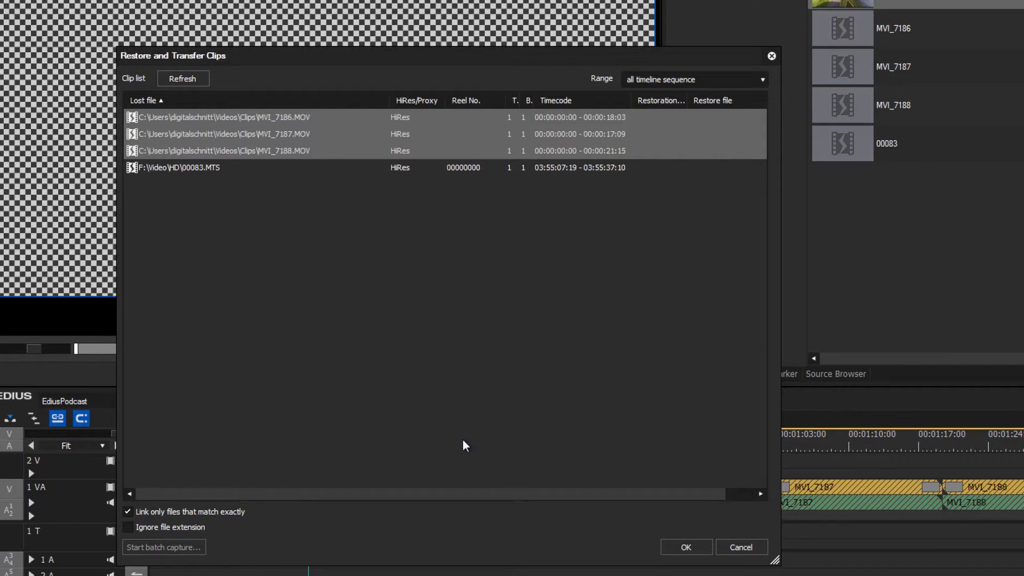
left_click(676, 546)
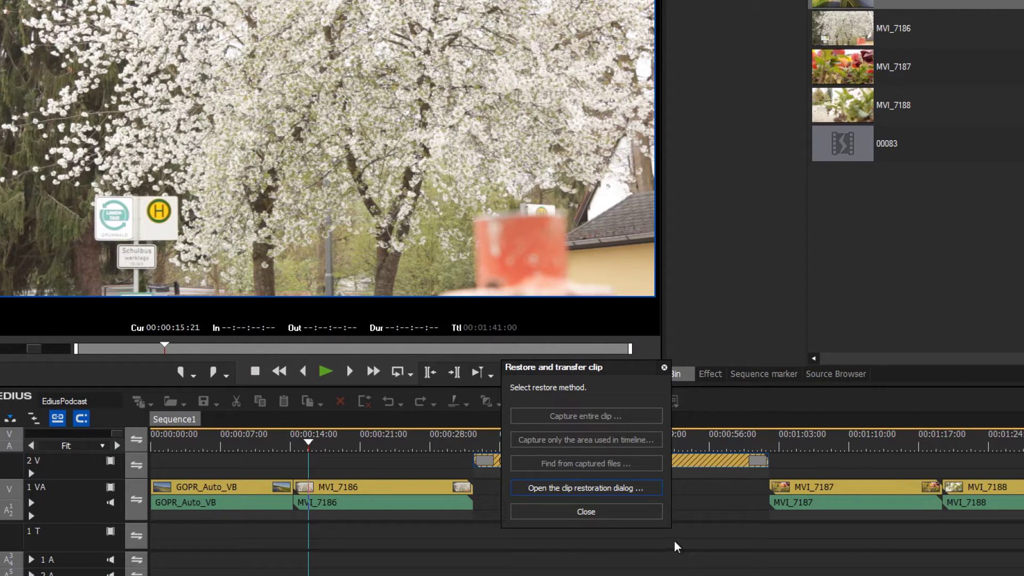
Close the restore dialog, accepting that 00083 stays offline
left_click(599, 515)
left_click(553, 470)
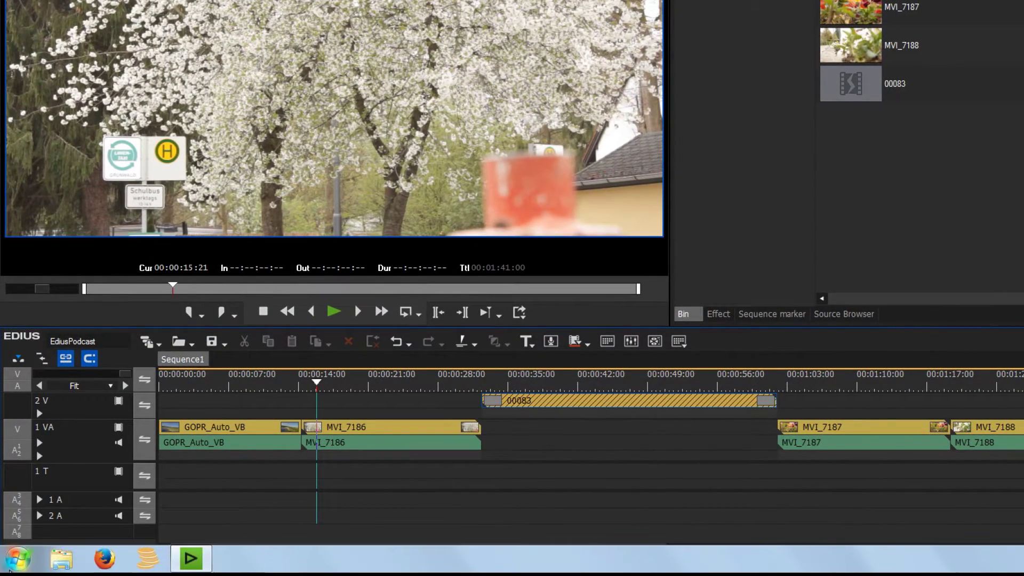
key("super")
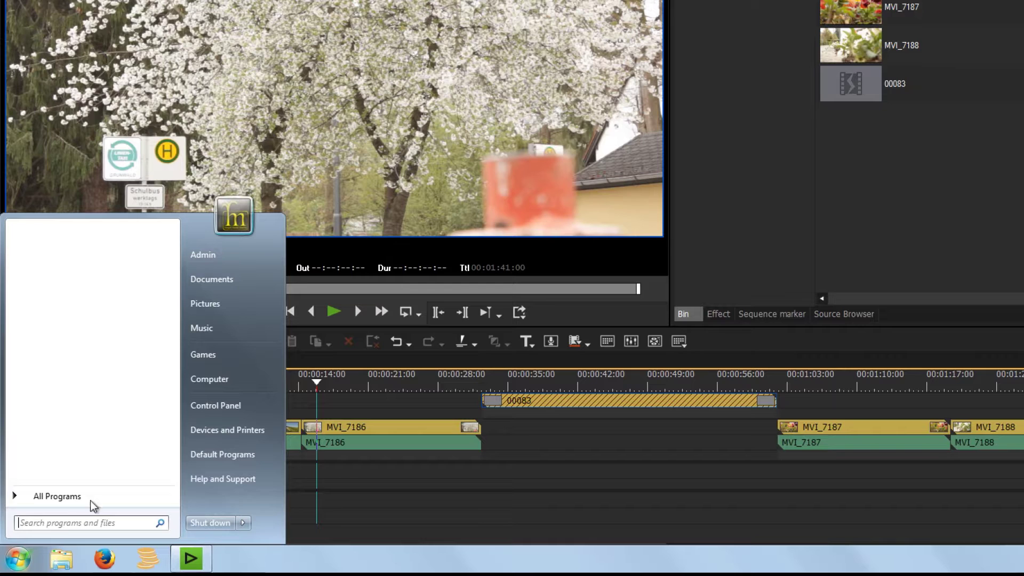
Open Computer Management from the Computer entry and select Storage > Disk Management
right_click(209, 380)
left_click(251, 407)
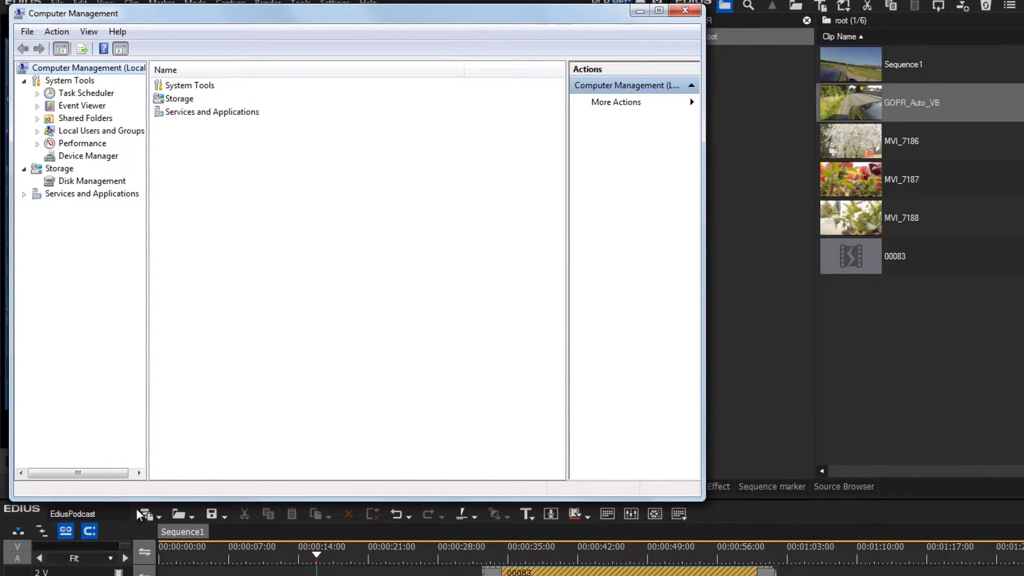
left_click(93, 181)
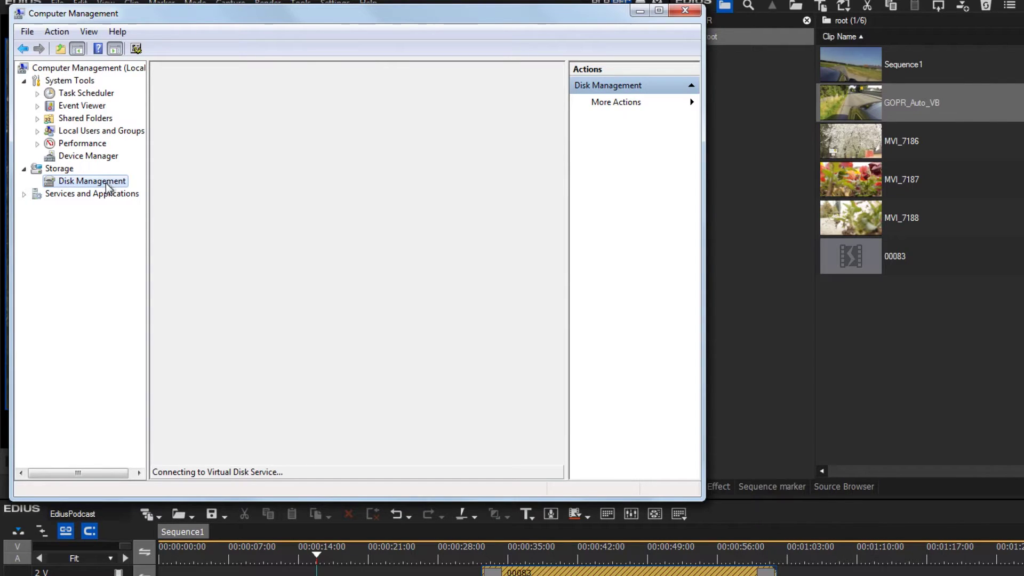